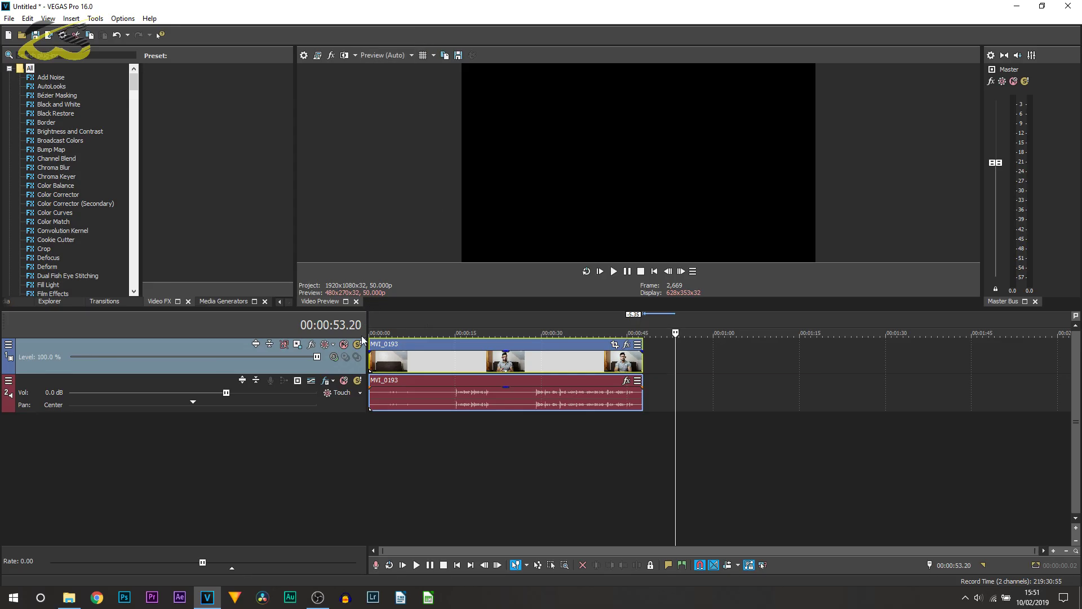
# - Return the playhead to 00:00:00.00 so the preview shows the empty chair
pyautogui.click(370, 437)
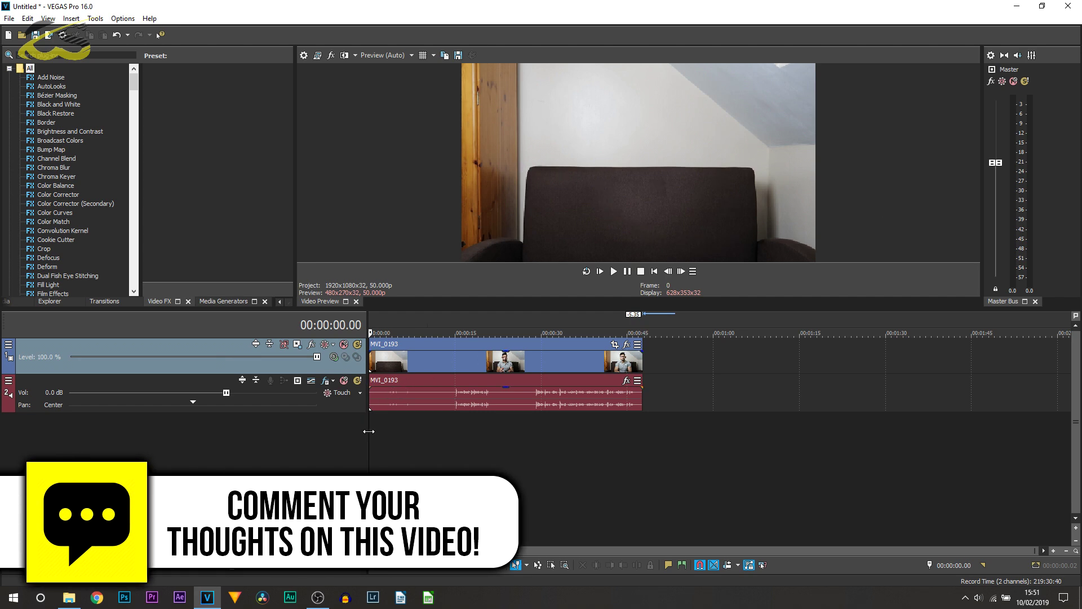
# - Scrub to the empty-chair frame at 00:00:01.38 and set preview quality to Best (Full)
pyautogui.moveTo(368, 431); pyautogui.dragTo(379, 431)
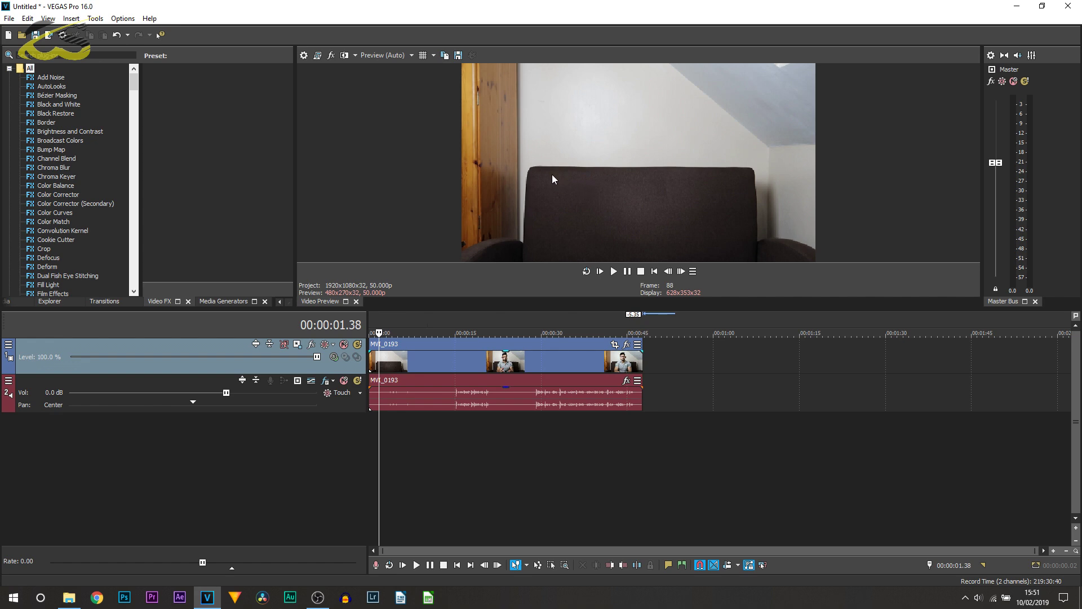
pyautogui.click(383, 56)
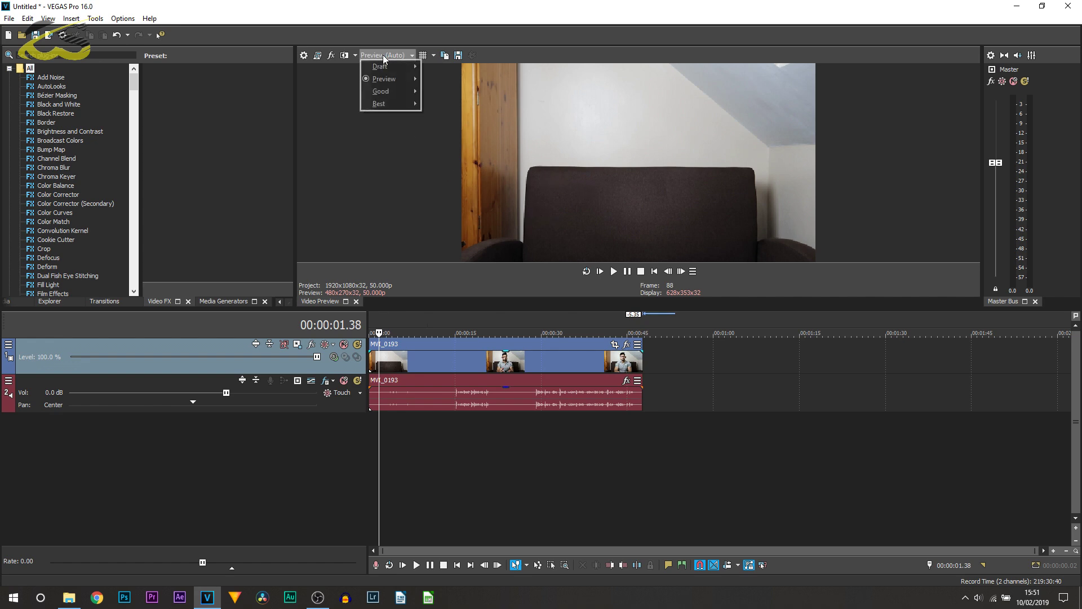
pyautogui.moveTo(393, 103)
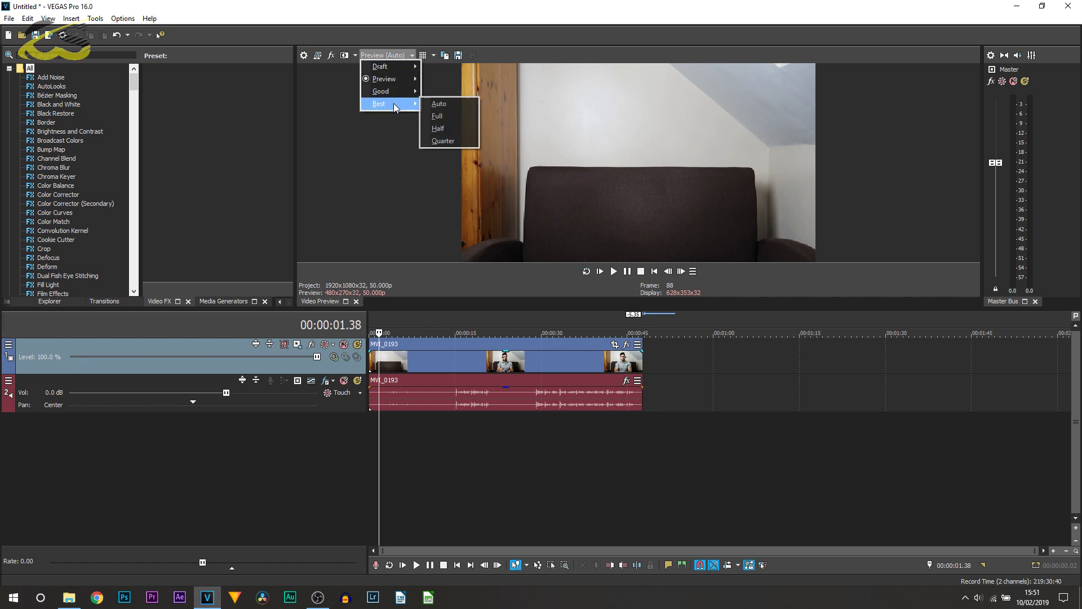
pyautogui.click(441, 115)
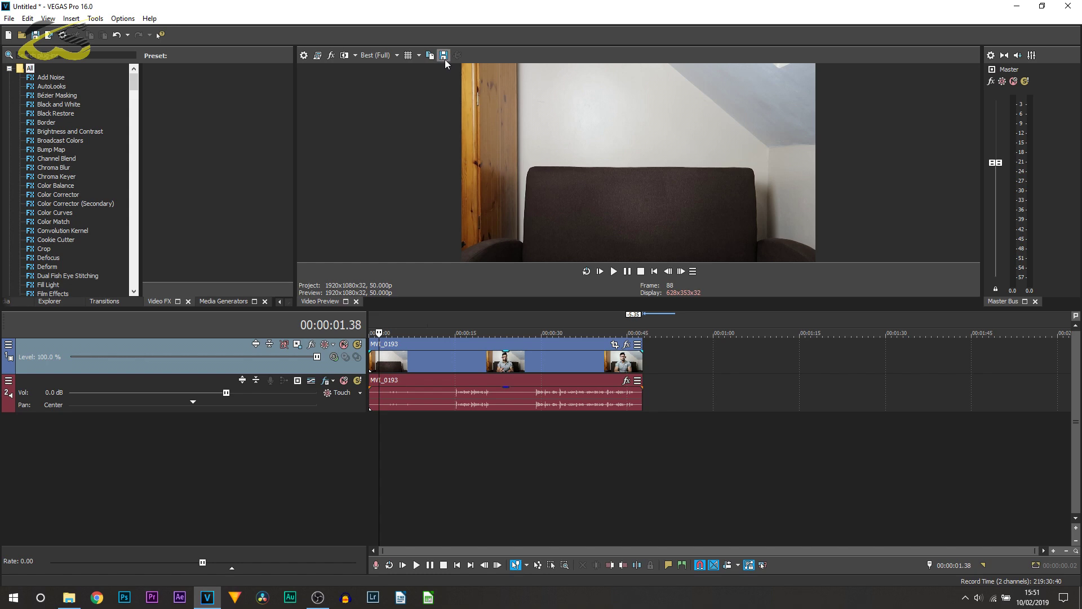
# - Save the frame as a snapshot, overwriting the existing BACGROUND.jpg
pyautogui.click(444, 60)
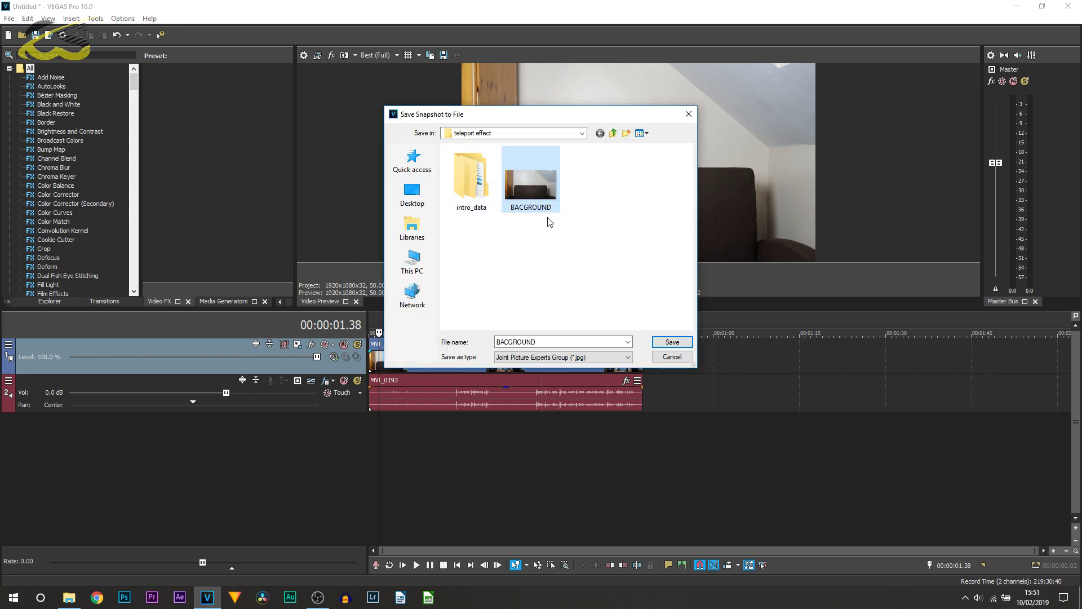
pyautogui.doubleClick(545, 203)
pyautogui.click(582, 301)
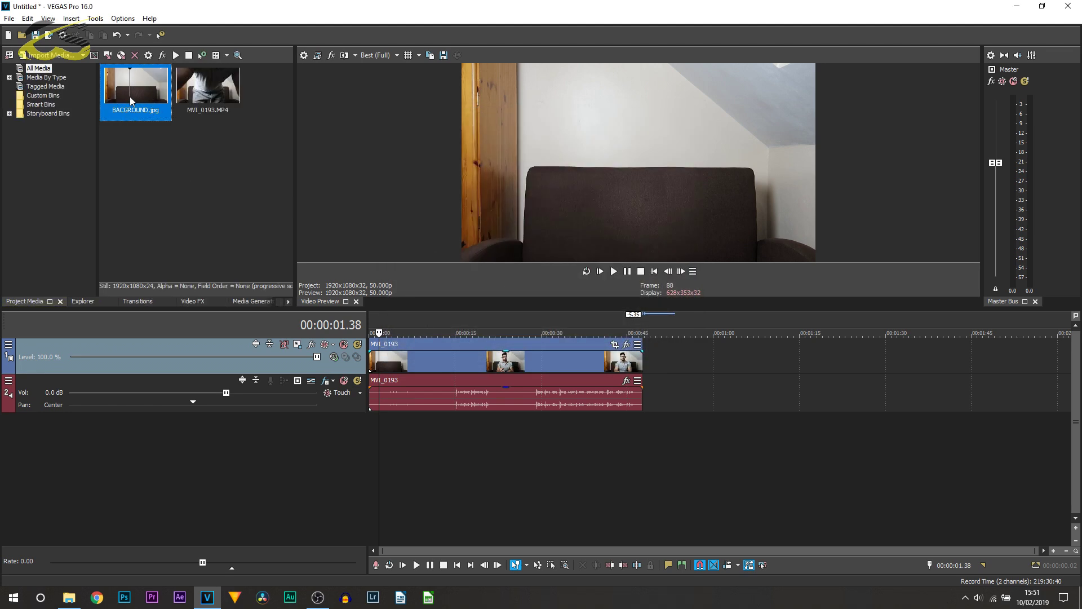
# - Place BACGROUND.jpg on a new video track beneath the MVI_0193 clip
pyautogui.moveTo(129, 96); pyautogui.dragTo(347, 361)
pyautogui.moveTo(363, 432); pyautogui.dragTo(642, 445)
pyautogui.scroll(2, 570, 453)
# - Play to the cut point at 00:00:21.11, pause, and select the clip's audio event
pyautogui.click(570, 453)
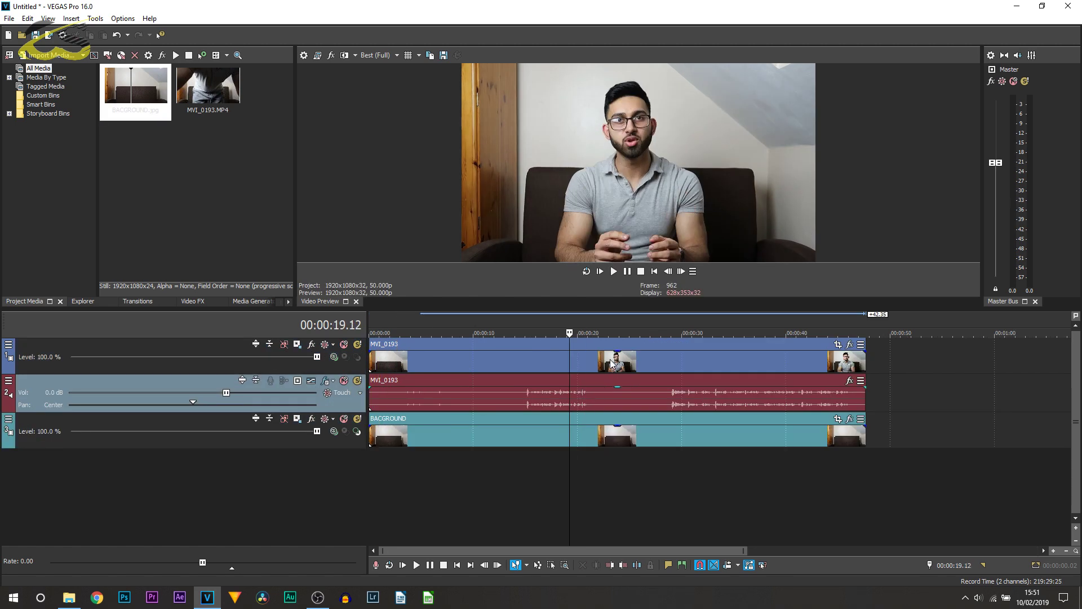
pyautogui.click(627, 273)
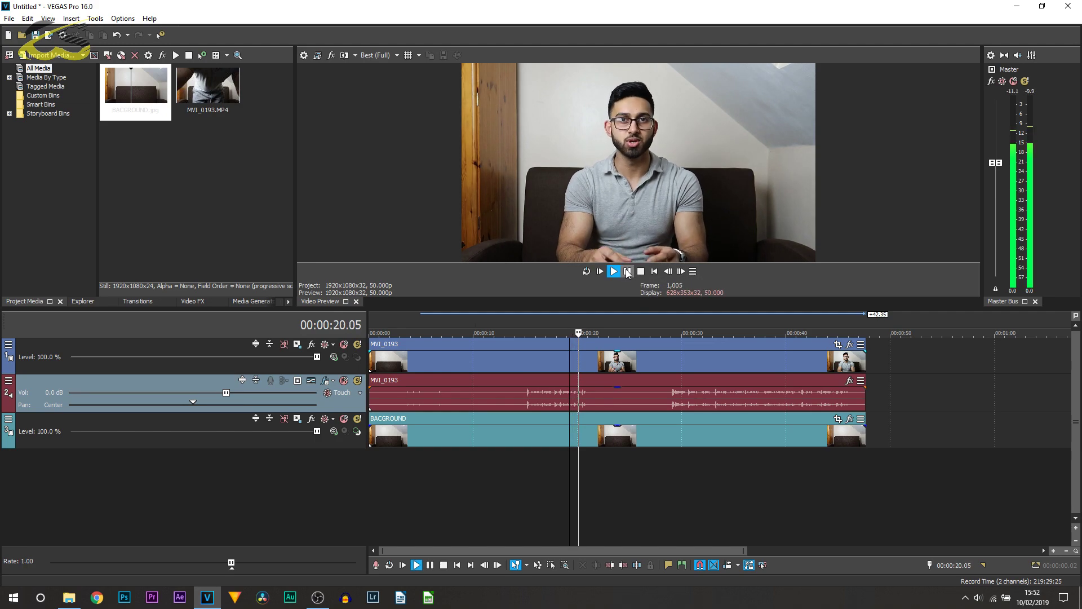
pyautogui.click(627, 272)
pyautogui.scroll(4, 702, 404)
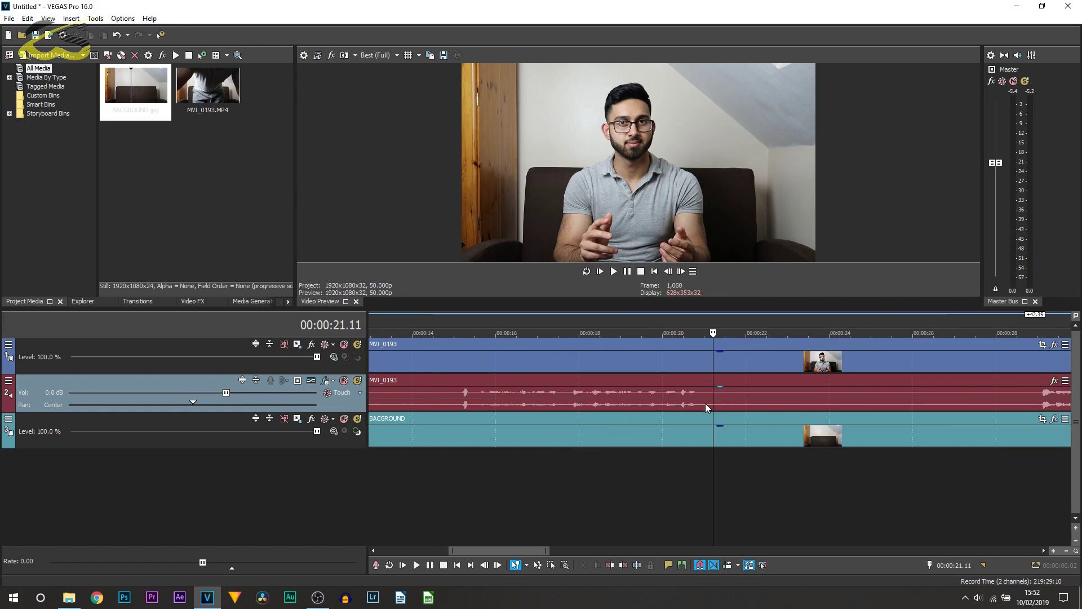
pyautogui.click(714, 401)
pyautogui.scroll(-5, 705, 395)
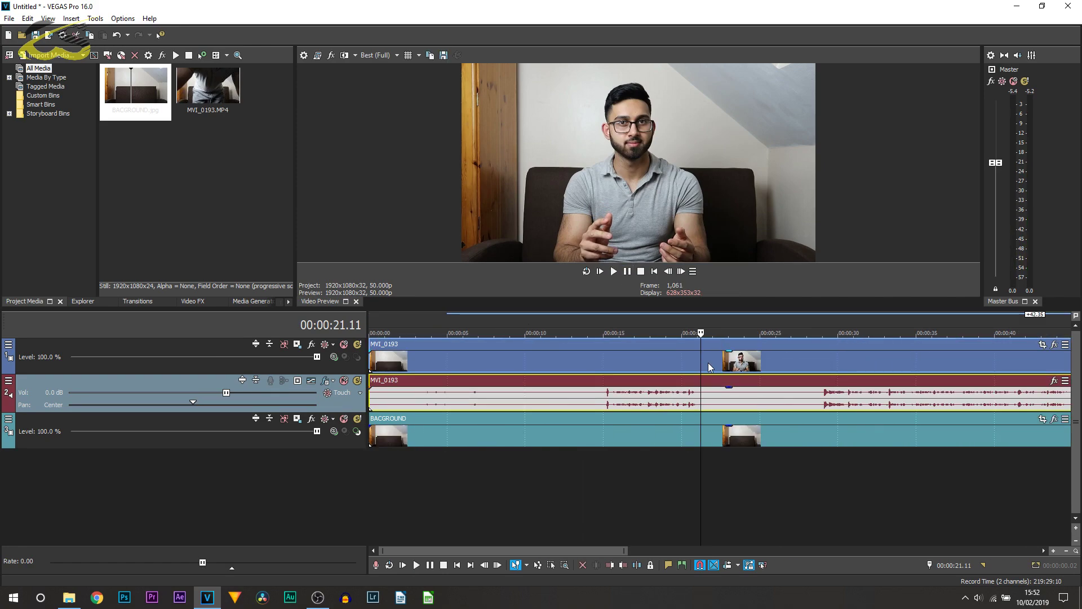
# - Split MVI_0193 at the playhead and push the right-hand piece to about 28 s
pyautogui.press('s')
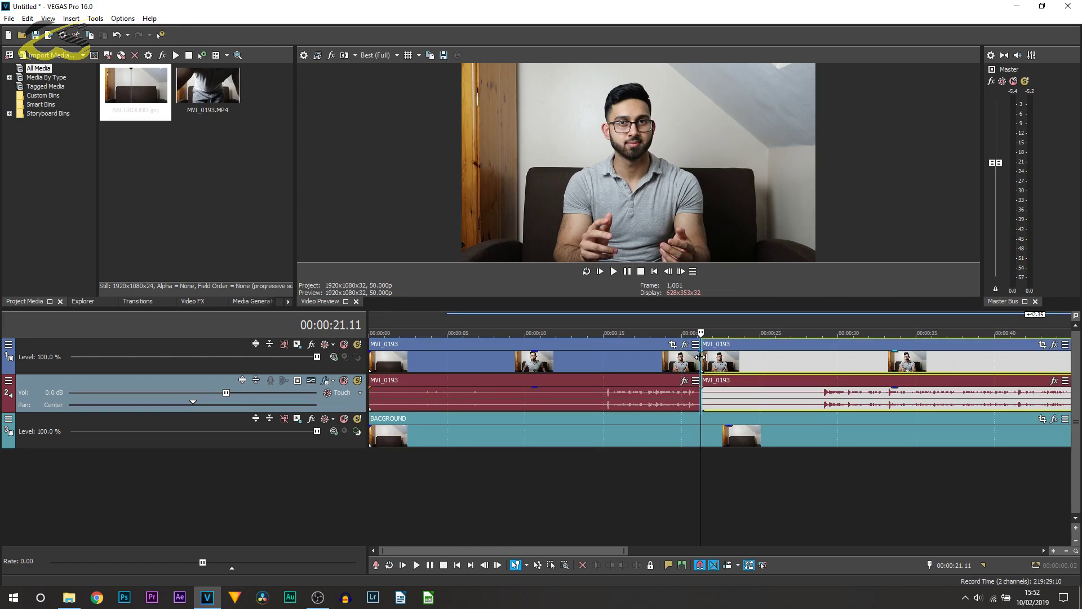
pyautogui.click(704, 361)
pyautogui.moveTo(705, 361); pyautogui.dragTo(801, 359)
pyautogui.click(799, 359)
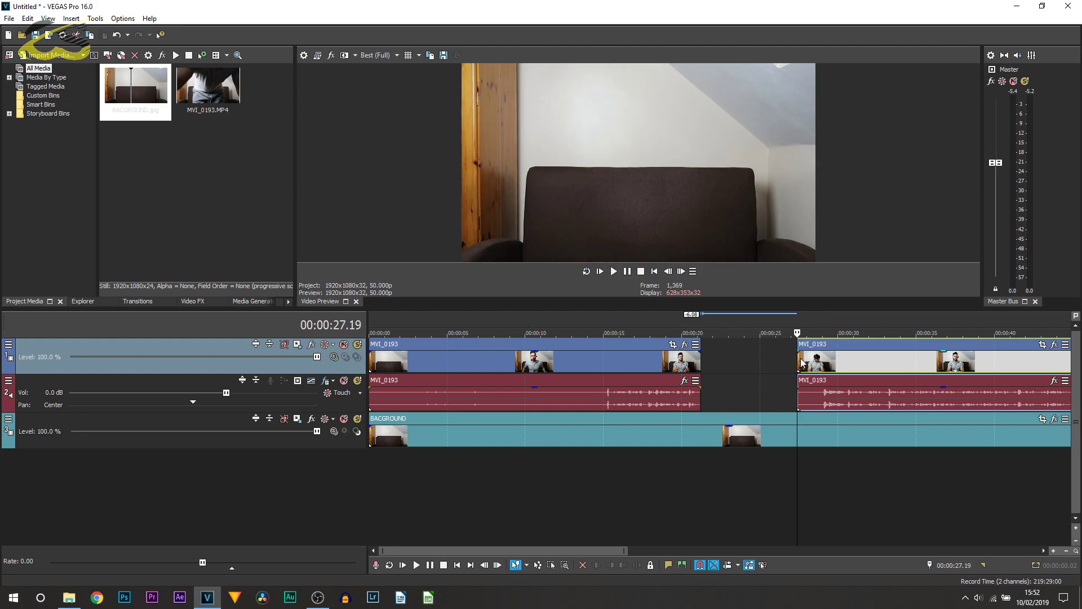
# - Play through the gap to check the BACGROUND still, then select the first clip piece
pyautogui.scroll(-2, 732, 403)
pyautogui.click(567, 416)
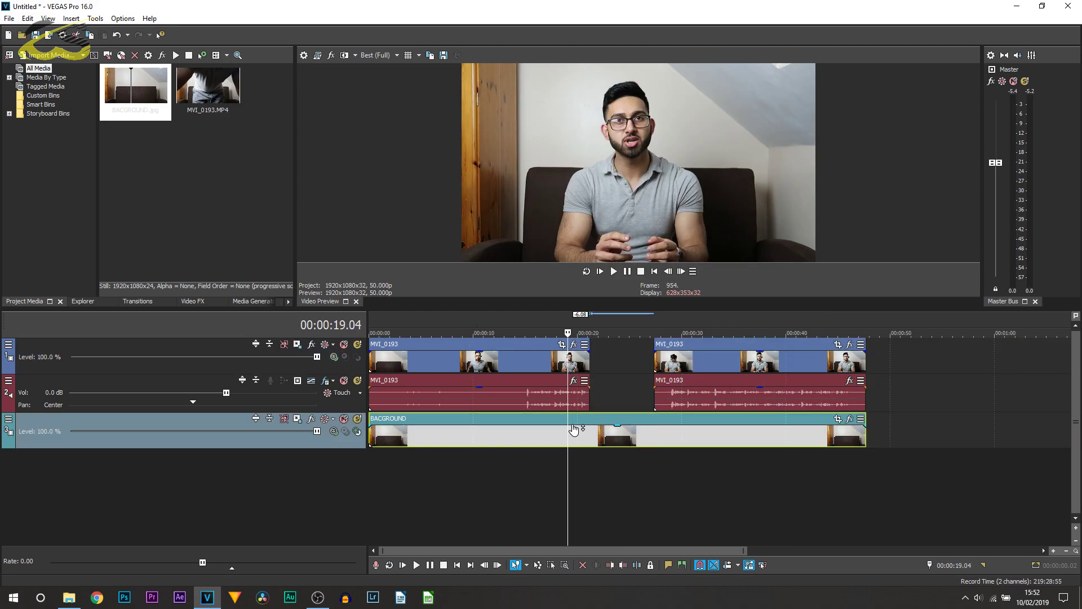
pyautogui.press('space')
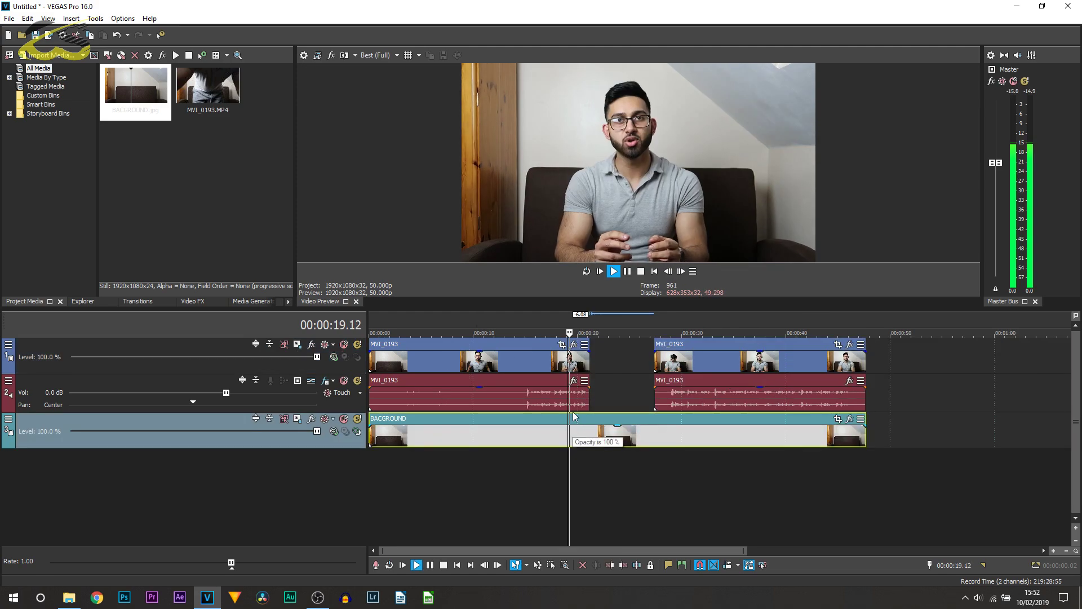
pyautogui.click(627, 271)
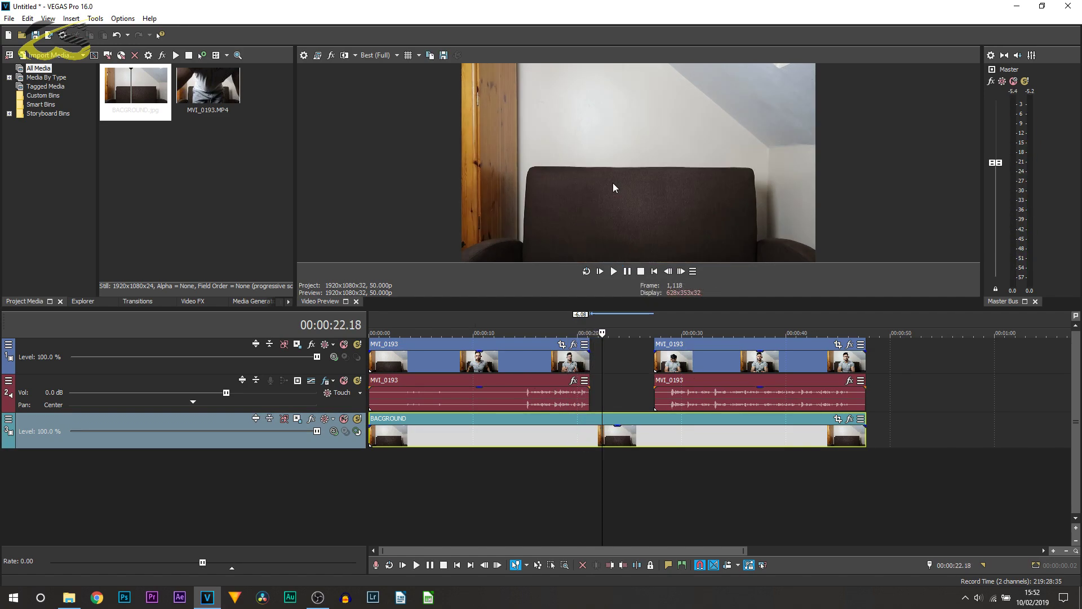
pyautogui.click(589, 355)
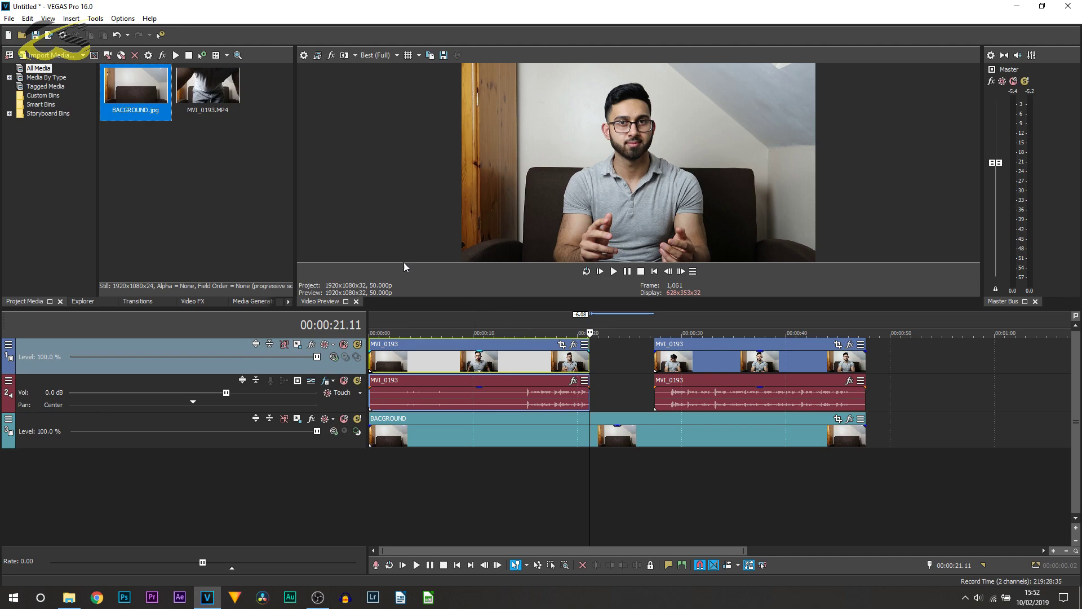
# - Drop the Sapphire S_WipeDiffuse Default preset onto the end of the first MVI_0193 piece
pyautogui.click(134, 303)
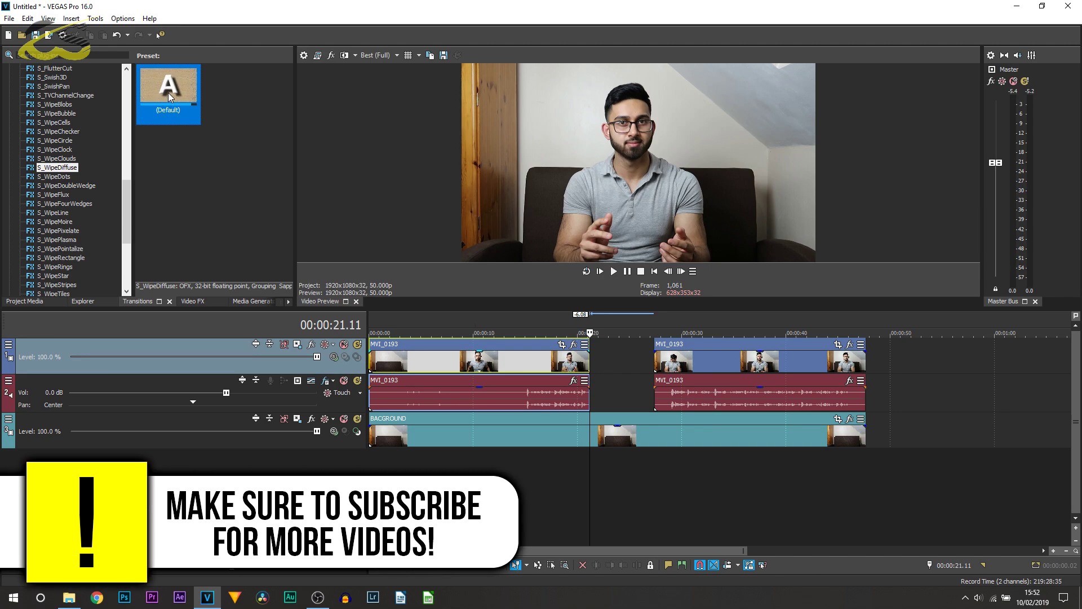
pyautogui.moveTo(434, 260); pyautogui.dragTo(587, 355)
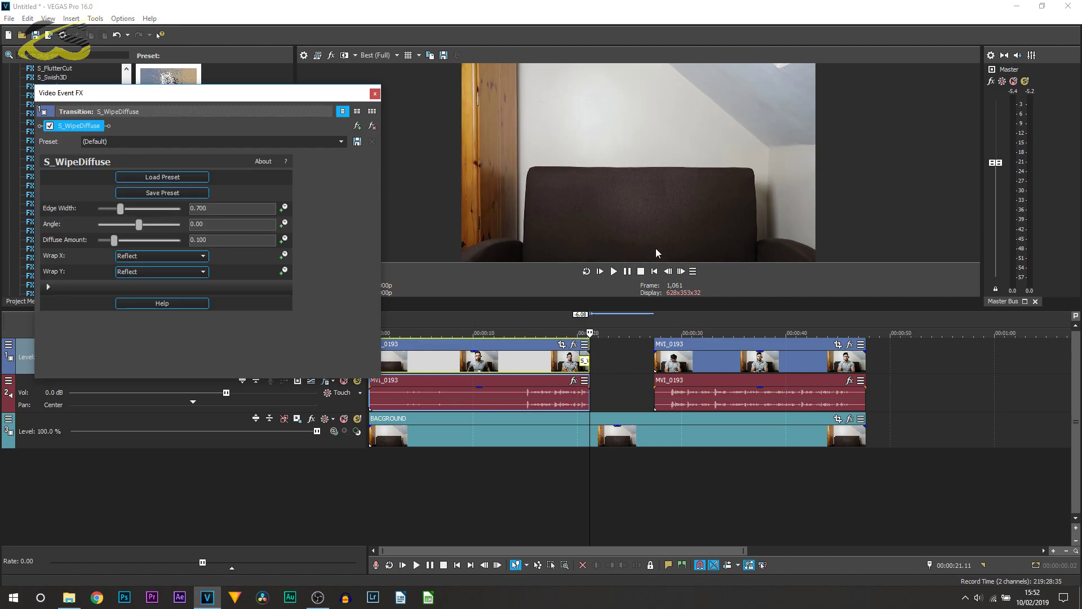
# - Enter 180 as the first S_WipeDiffuse transition's Angle value and commit it
pyautogui.scroll(4, 594, 378)
pyautogui.click(686, 403)
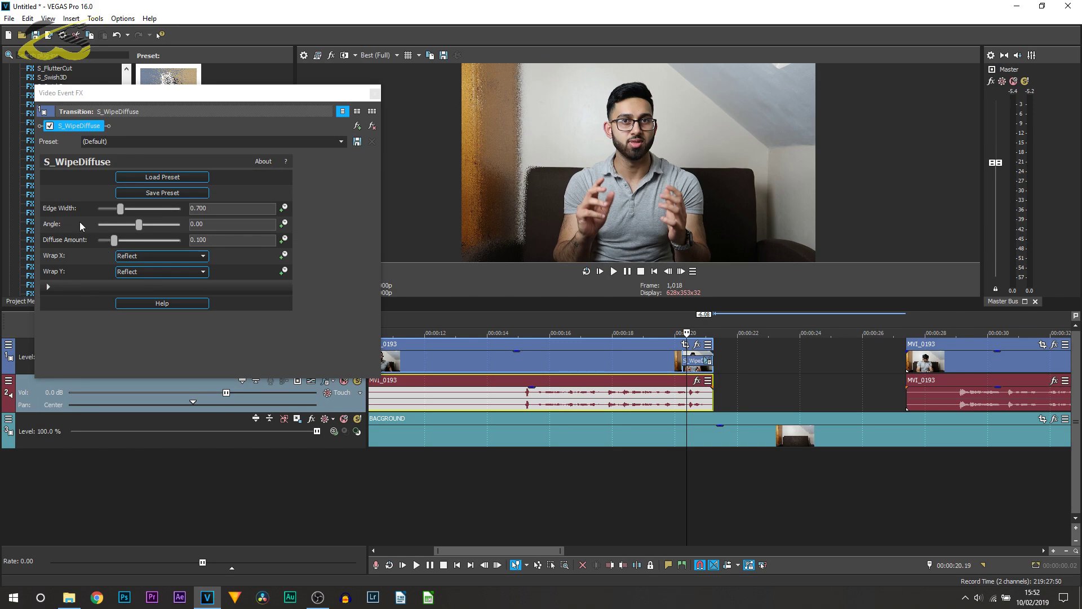
pyautogui.click(233, 221)
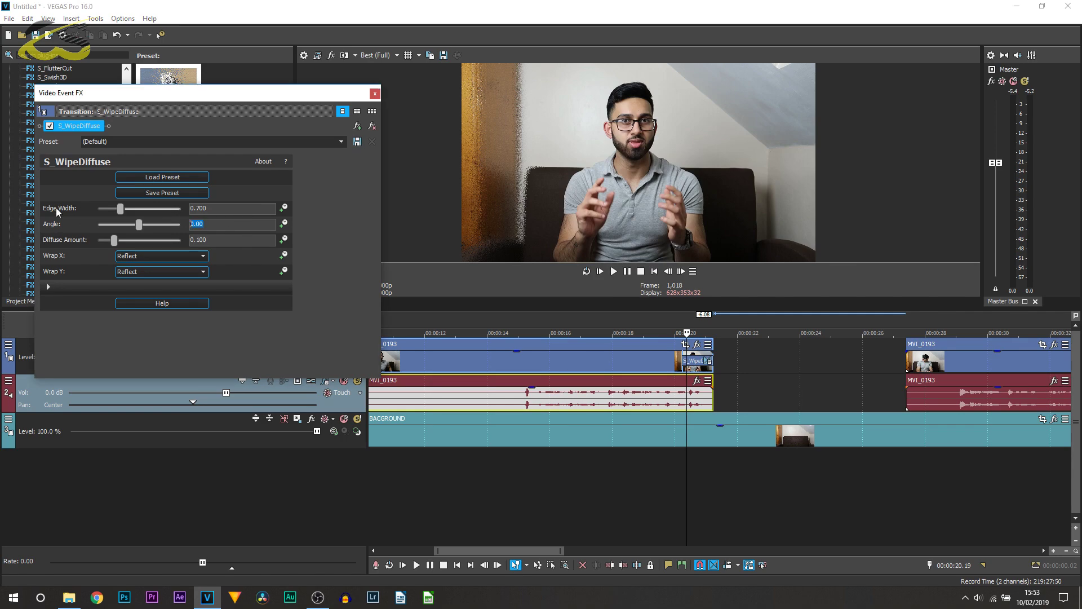
pyautogui.write('180')
pyautogui.click(691, 404)
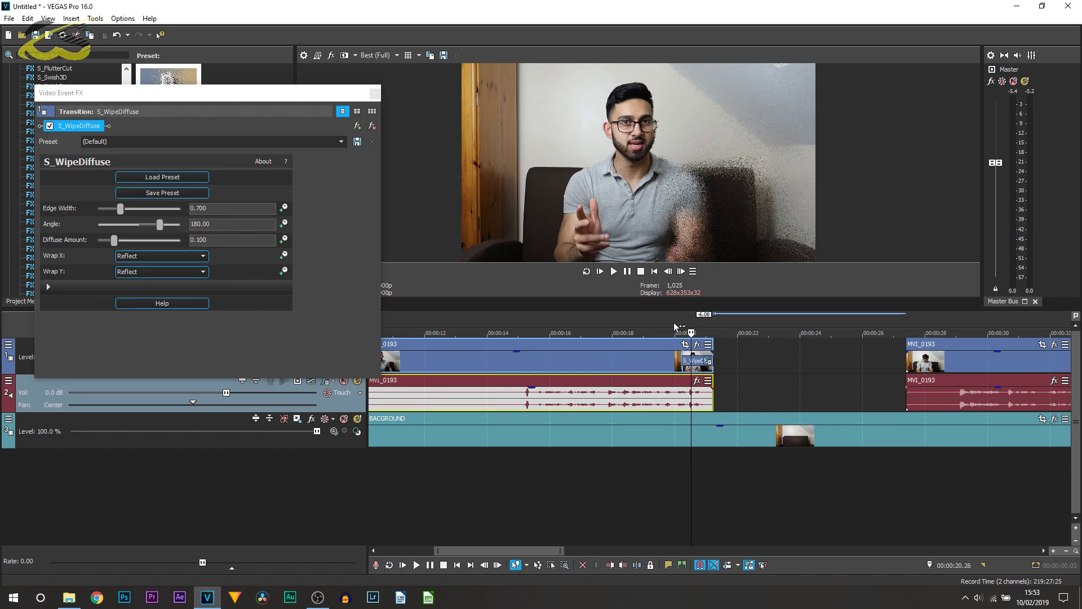
pyautogui.click(219, 224)
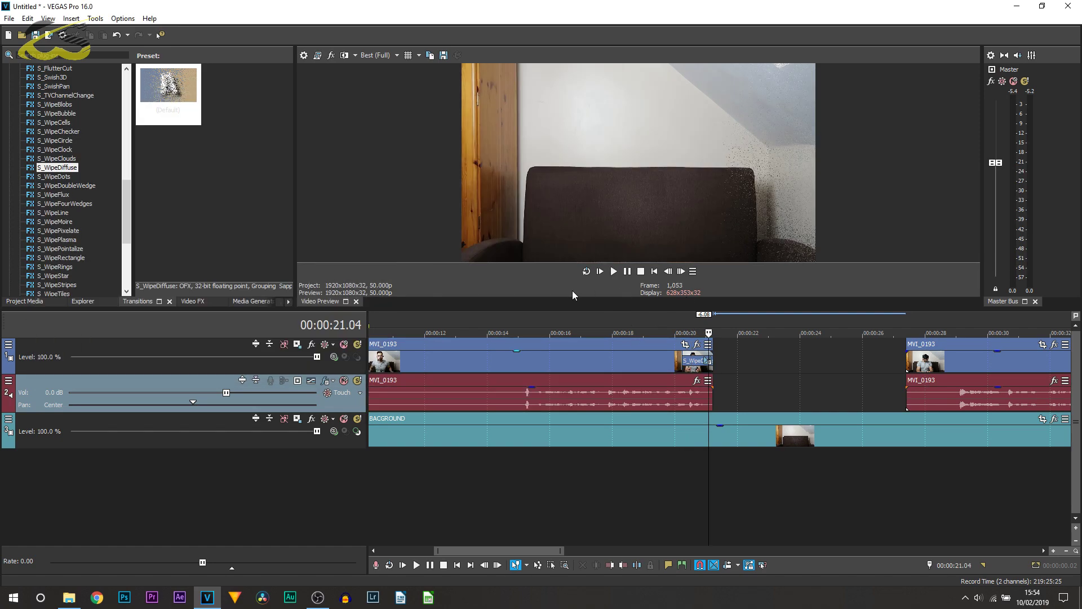
# - Switch the preview quality to Preview (Auto)
pyautogui.click(384, 55)
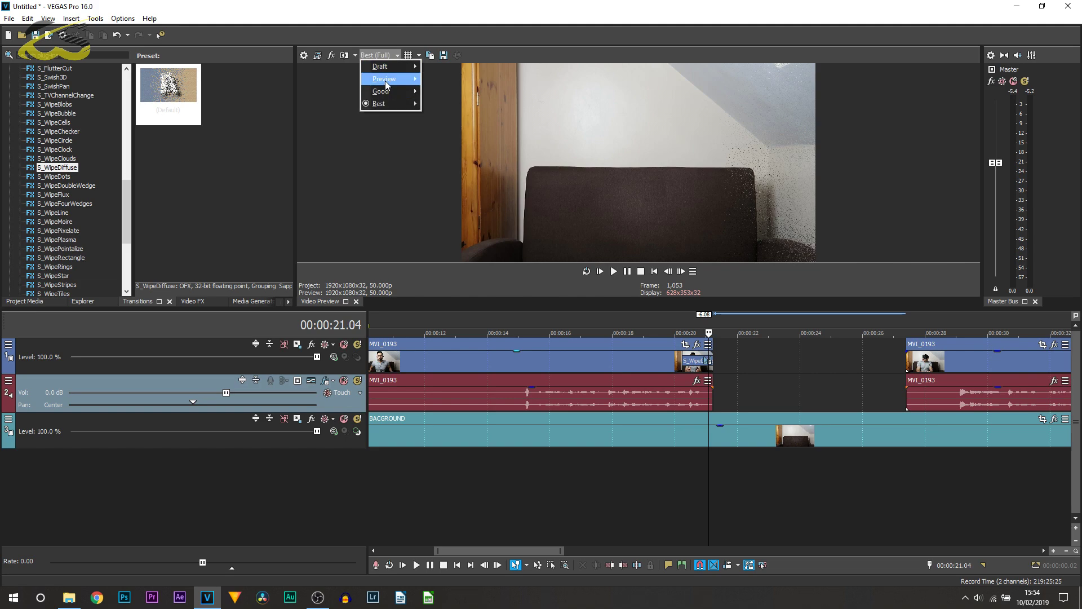
pyautogui.moveTo(385, 80)
pyautogui.click(444, 80)
# - Play back and scrub through the first diffuse wipe from just before the transition
pyautogui.click(661, 448)
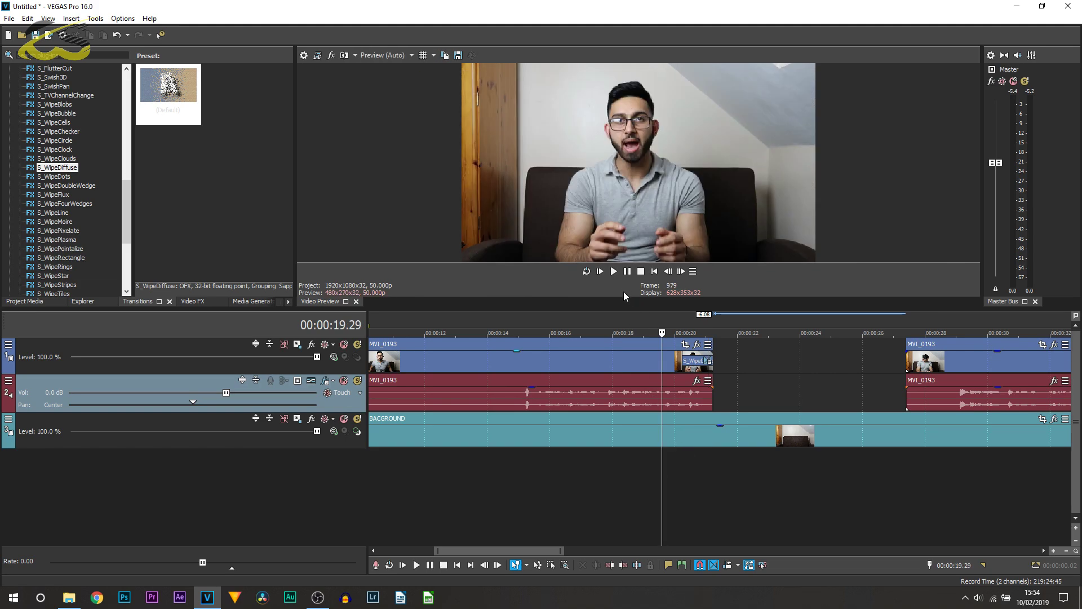
pyautogui.press('space')
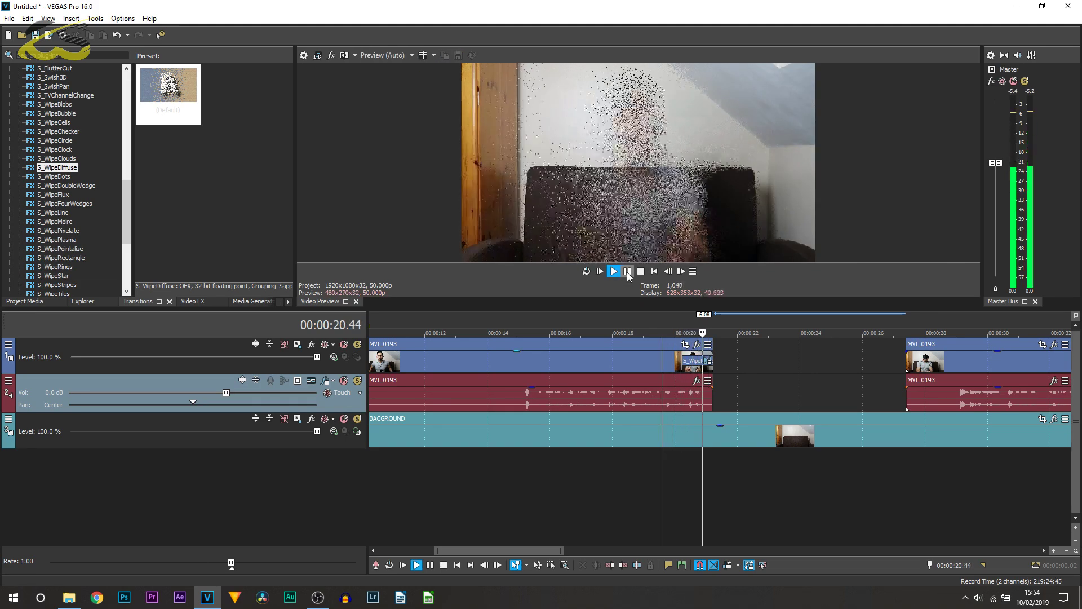
pyautogui.click(628, 271)
pyautogui.click(679, 406)
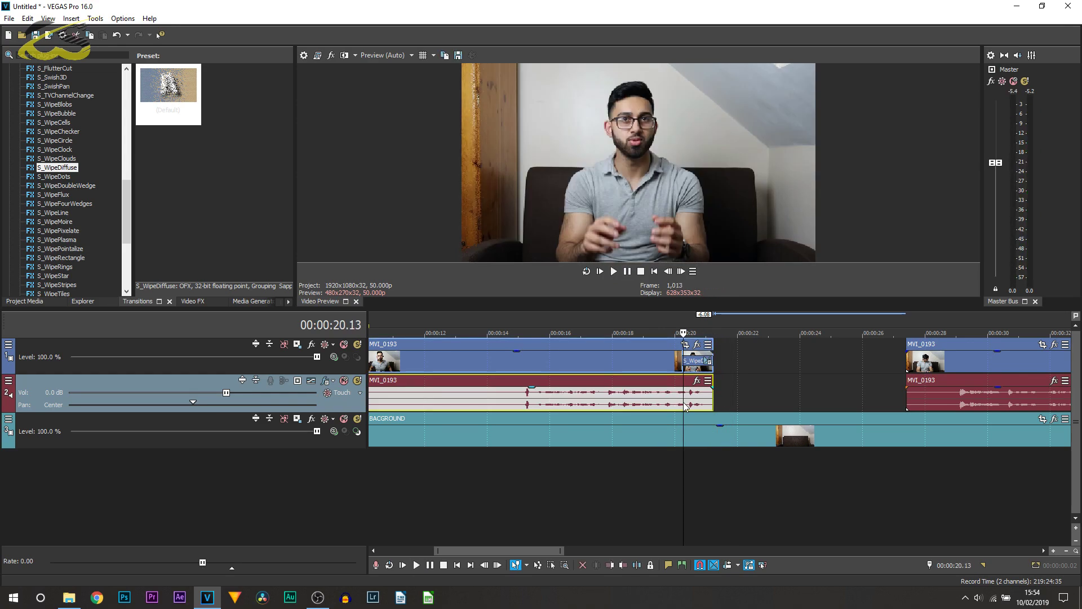
pyautogui.click(676, 404)
pyautogui.press('space')
pyautogui.moveTo(683, 401); pyautogui.dragTo(718, 402)
# - Apply the S_WipeDiffuse Default preset to the start of the second MVI_0193 piece
pyautogui.click(899, 396)
pyautogui.click(905, 405)
pyautogui.click(905, 406)
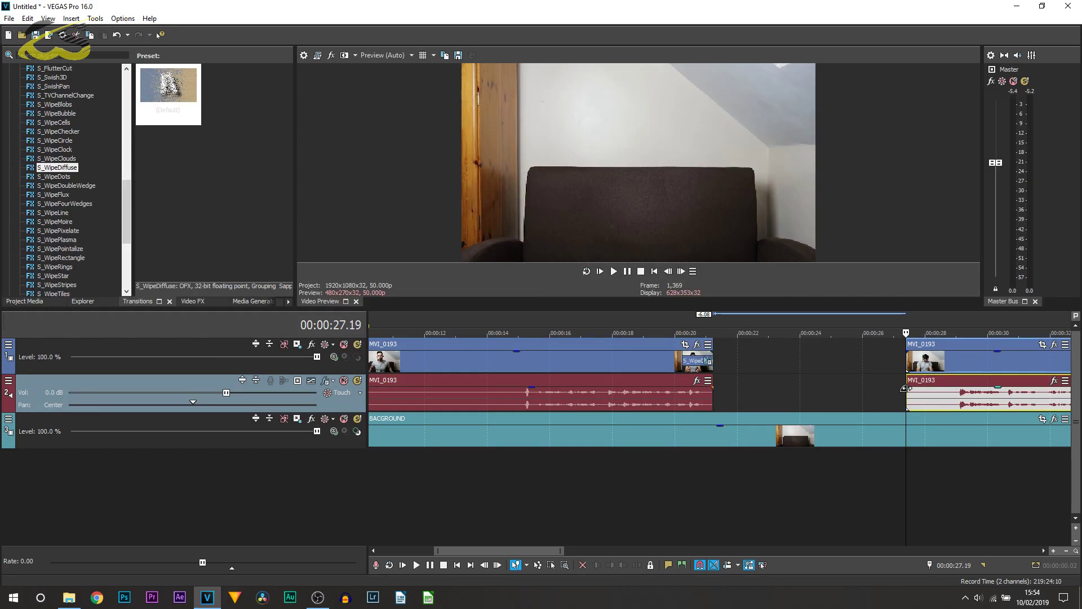
pyautogui.moveTo(168, 91); pyautogui.dragTo(908, 365)
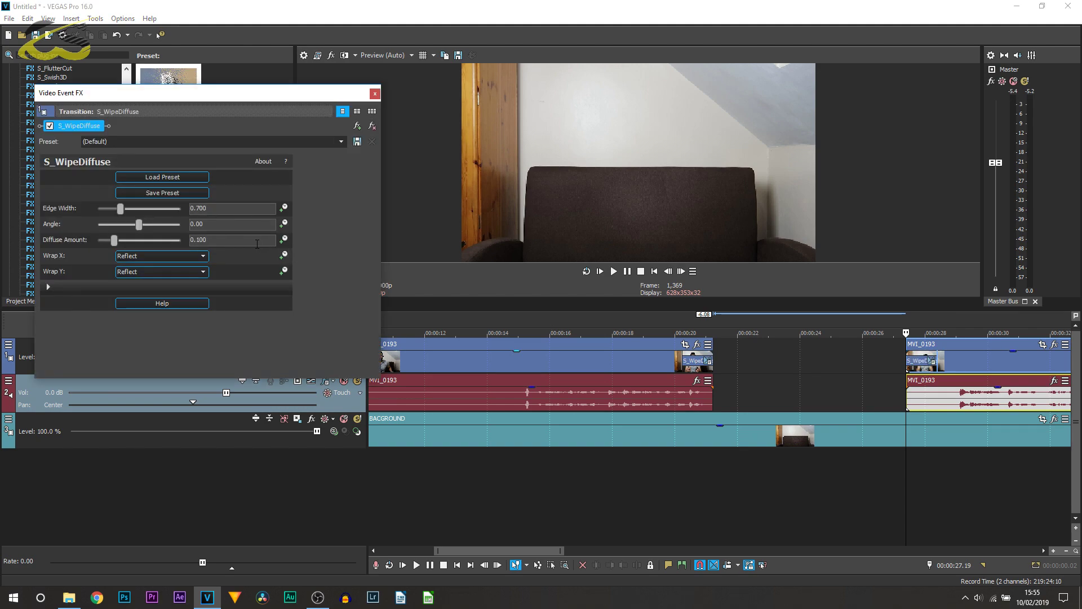
pyautogui.click(921, 391)
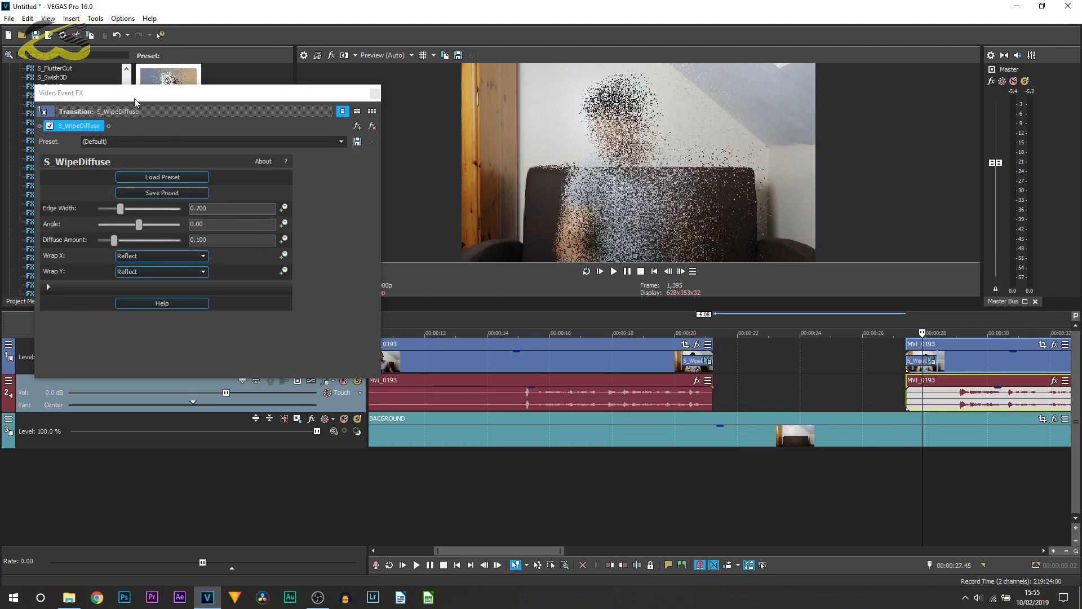
# - Set the second transition's Angle to 180 and play it back
pyautogui.click(42, 200)
pyautogui.write('180')
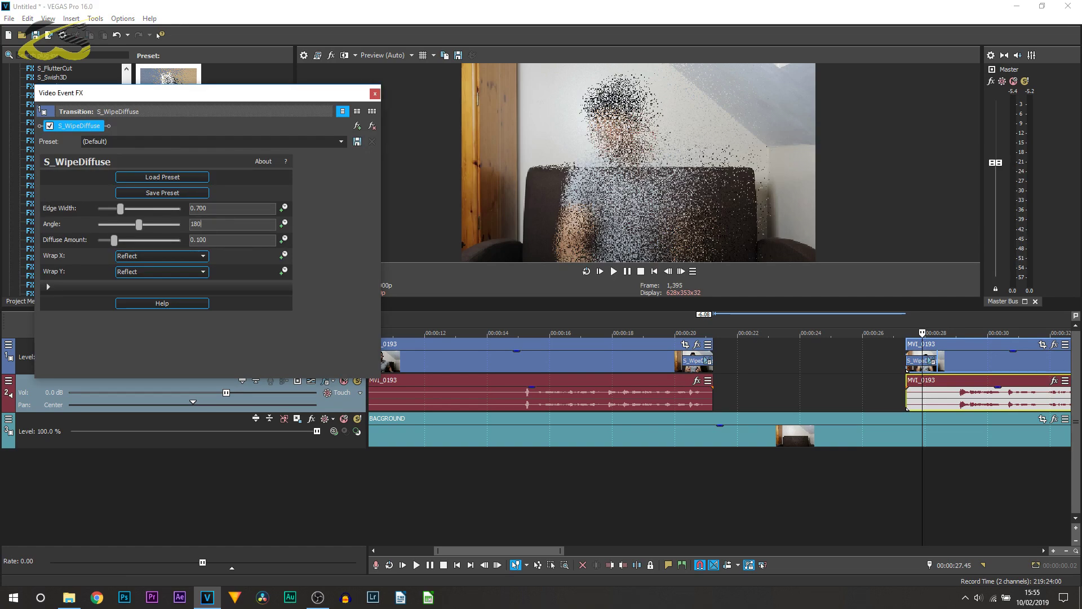
pyautogui.click(375, 94)
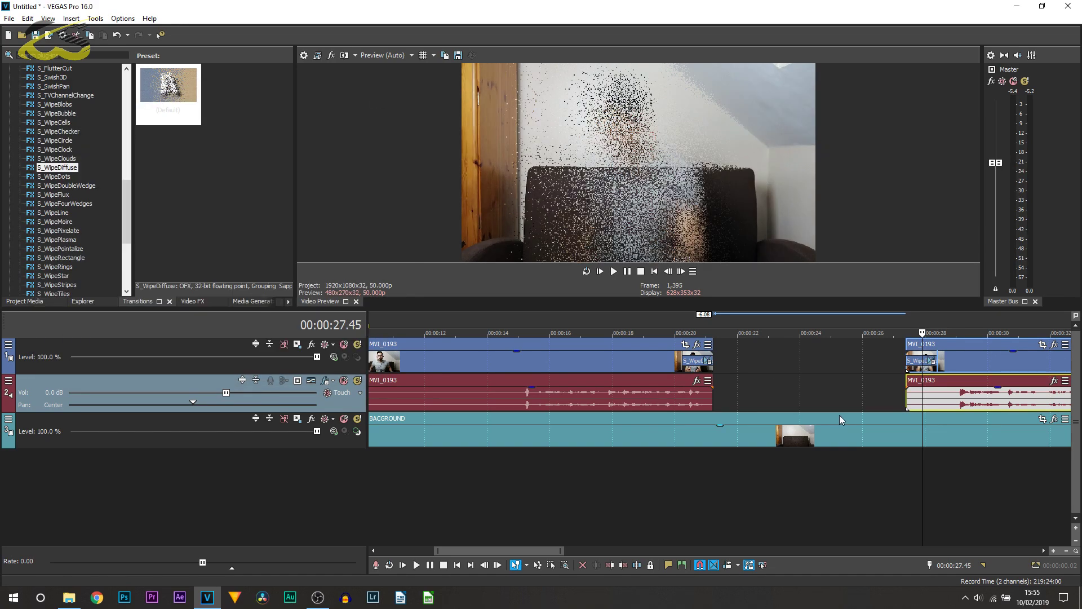
pyautogui.click(874, 429)
pyautogui.scroll(-3, 867, 458)
pyautogui.press('space')
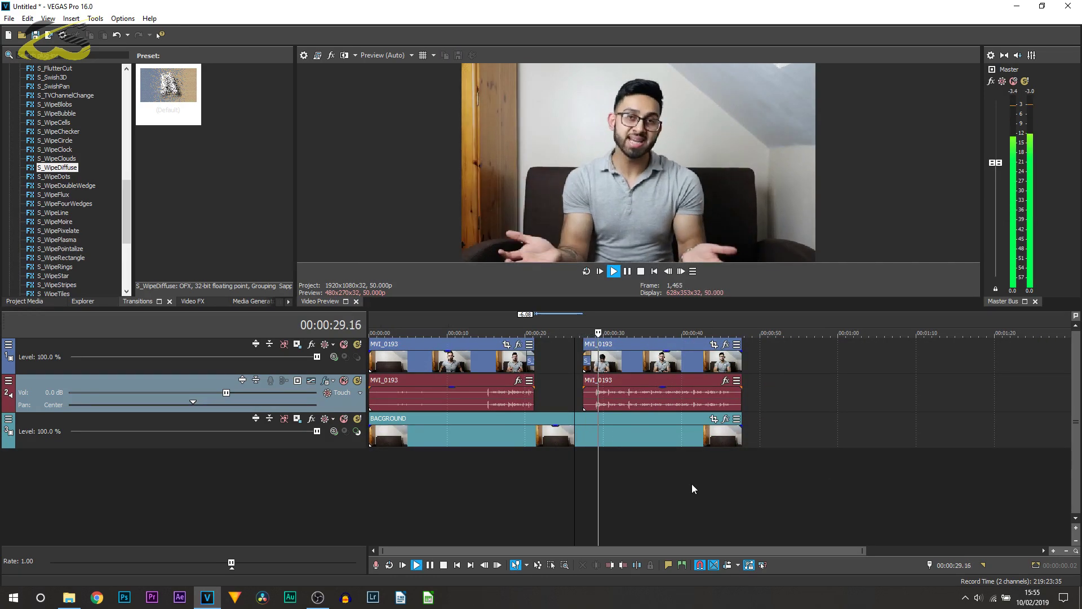
pyautogui.press('space')
# - Drag the second MVI_0193 piece left to shorten the gap, then play from about 15 s
pyautogui.scroll(4, 678, 485)
pyautogui.click(654, 468)
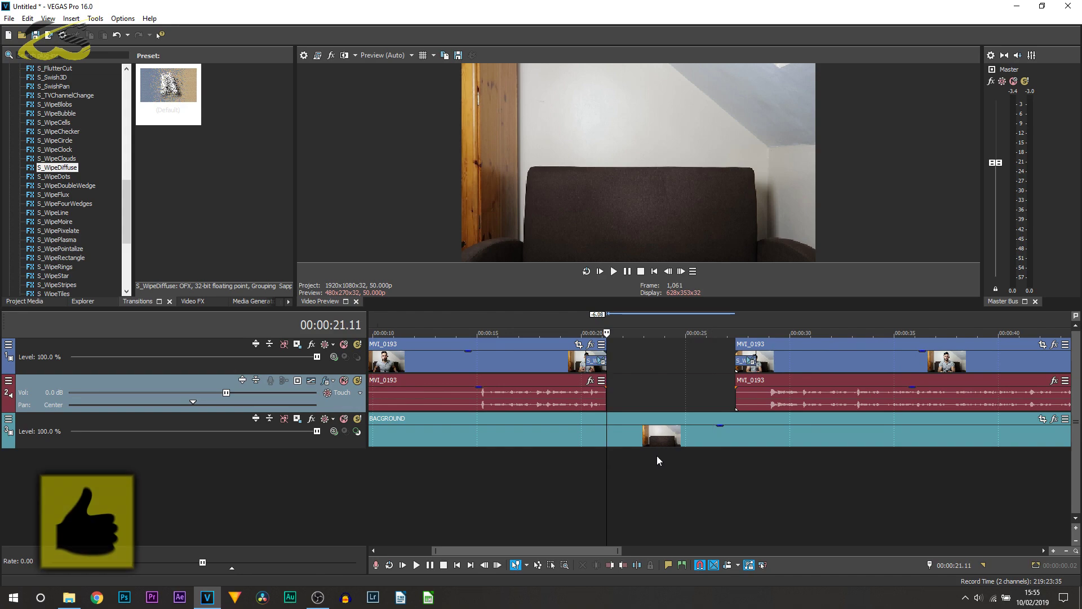
pyautogui.moveTo(806, 403); pyautogui.dragTo(716, 402)
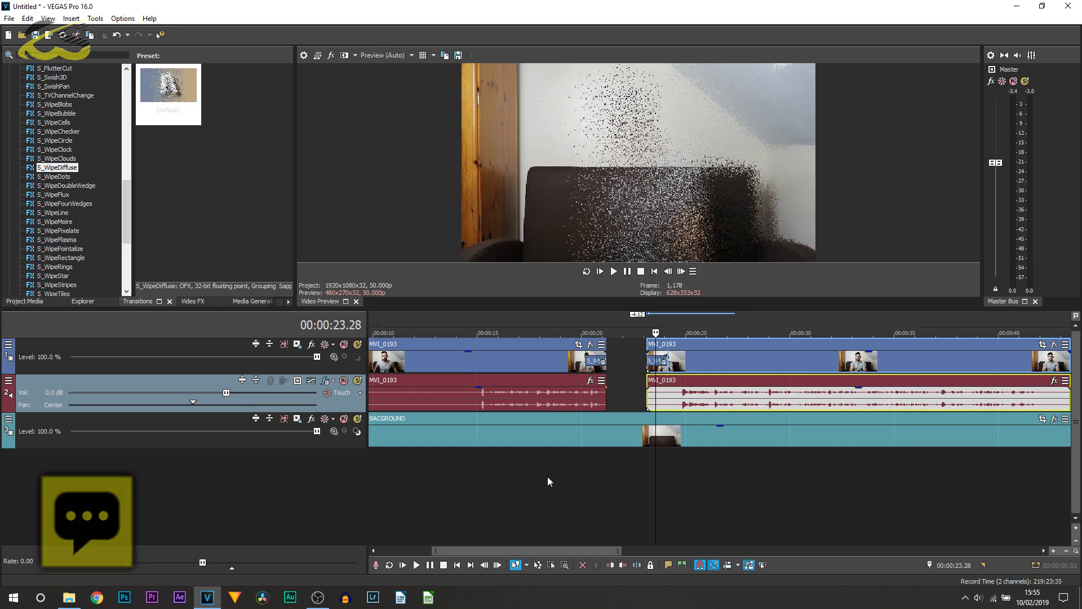
pyautogui.click(485, 480)
pyautogui.press('space')
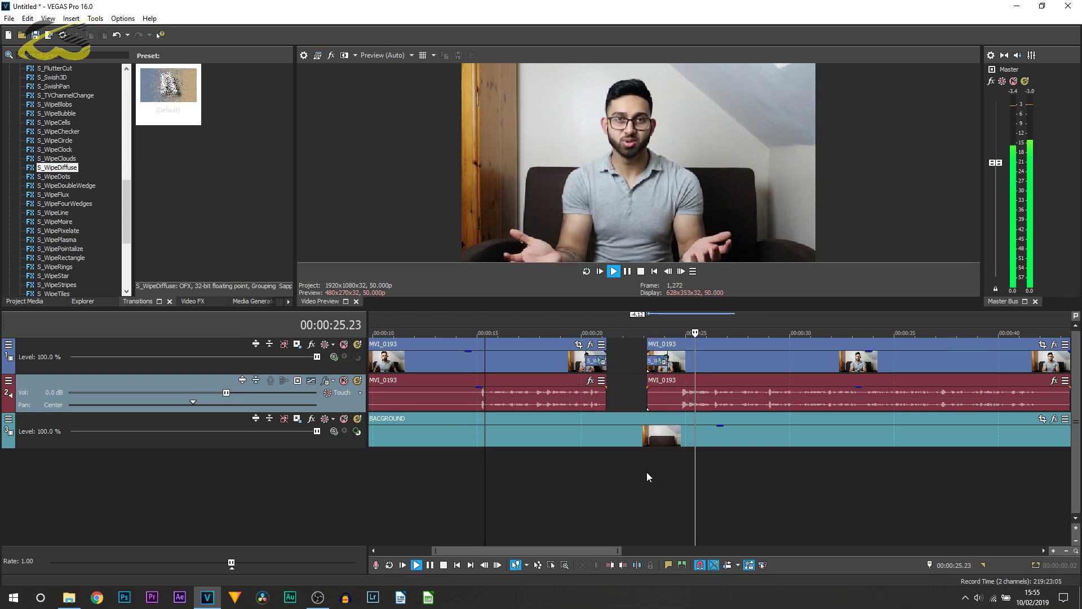
pyautogui.press('space')
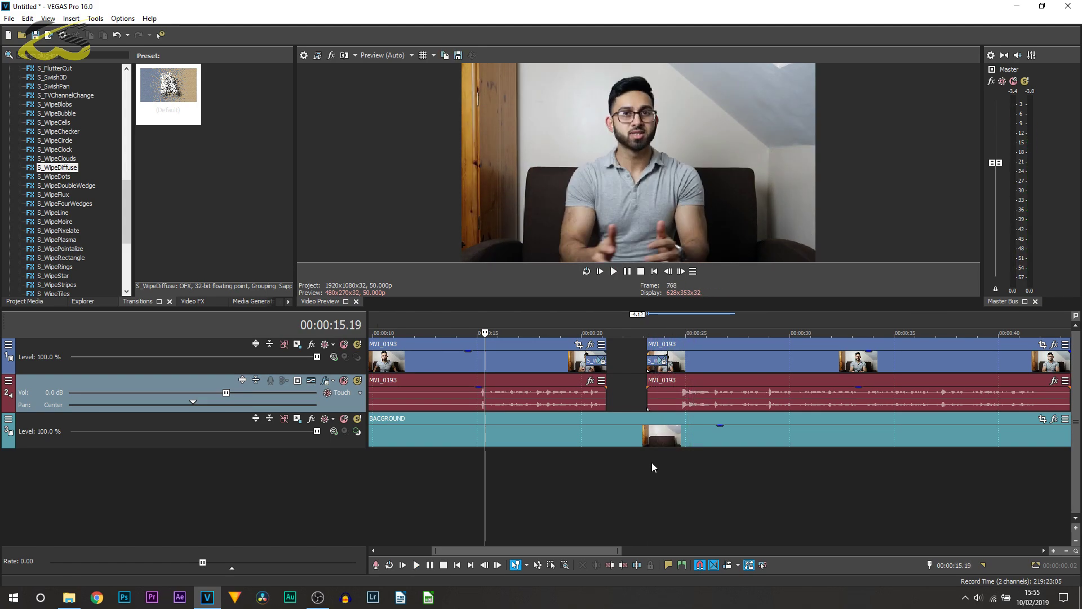